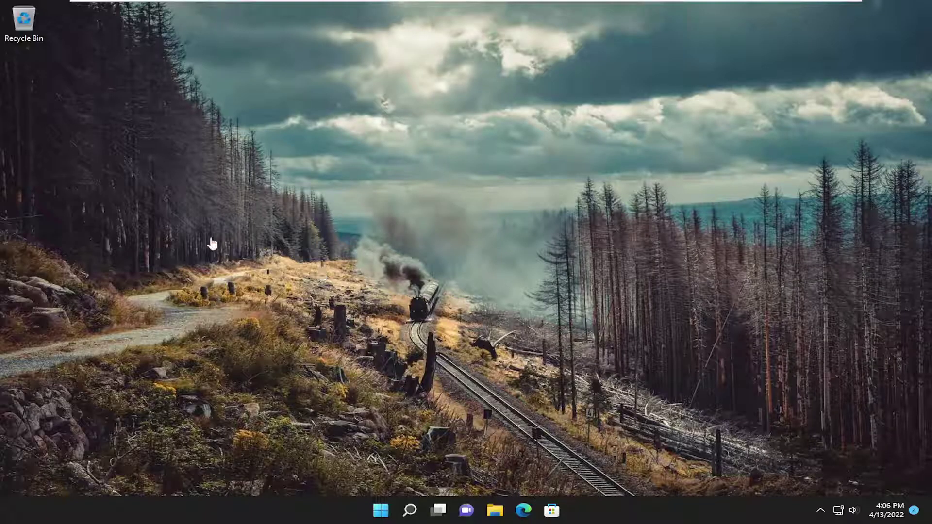
- Launch the Services app from Windows Search and select a service in the list
key("super+s")
type("s")
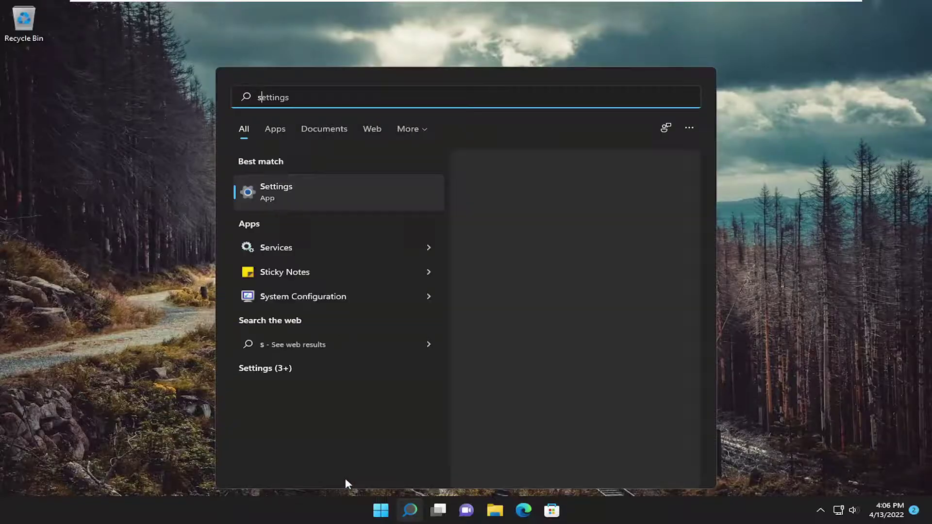
type("ervices")
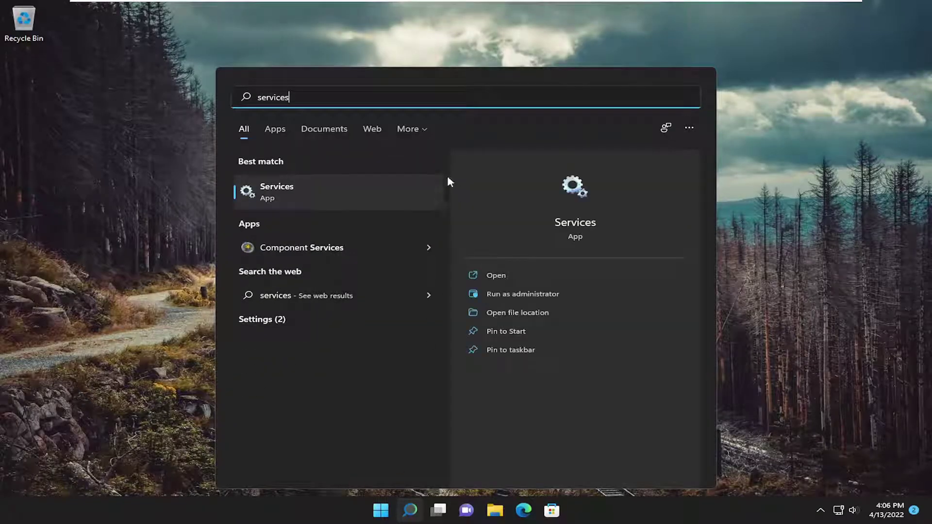
left_click(304, 192)
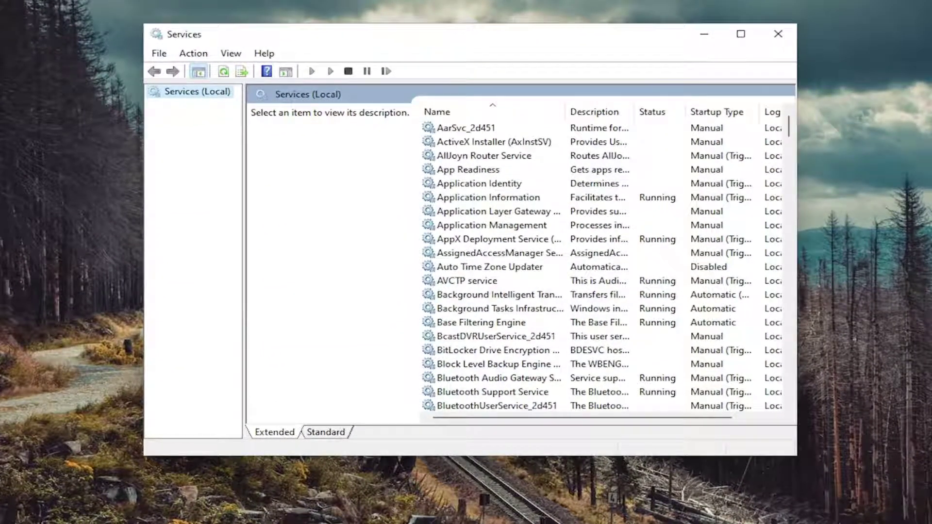
left_click(535, 284)
scroll(519, 313, "down", 5)
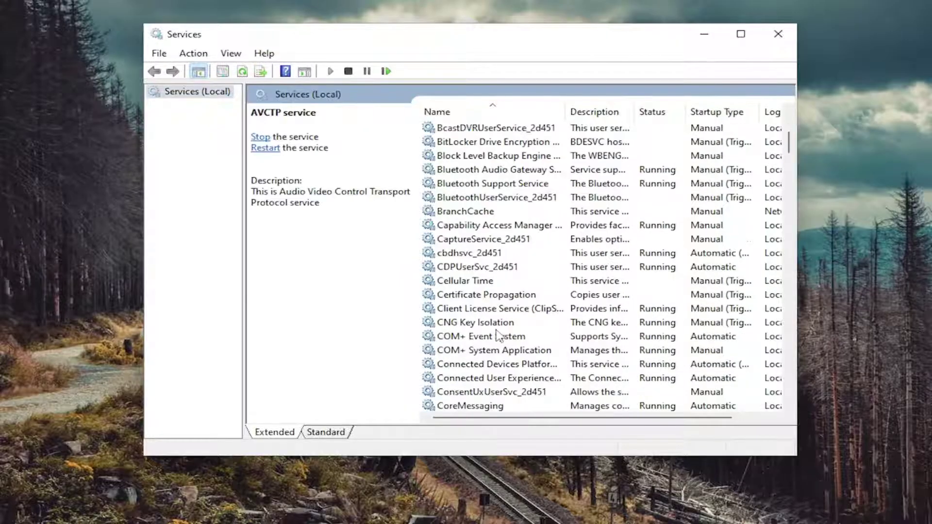
scroll(493, 346, "down", 2)
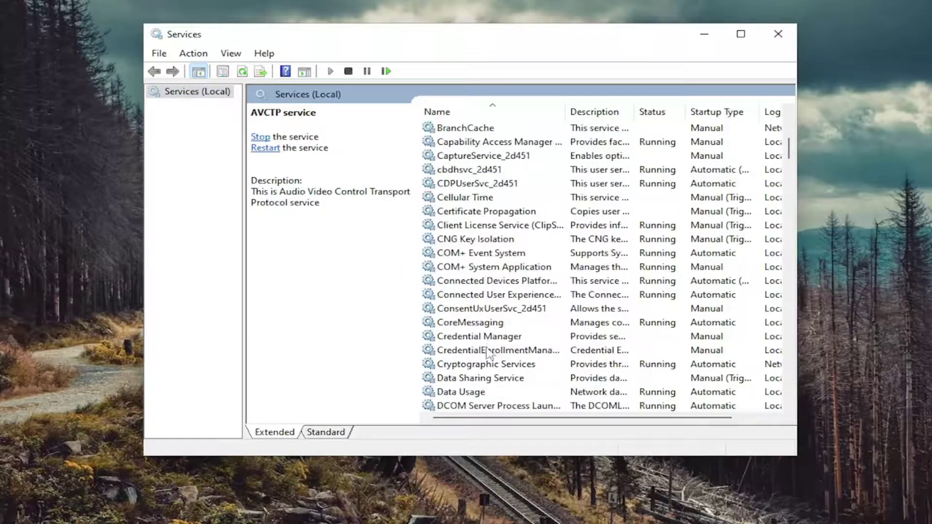
- Bring up the Credential Manager service's properties and its current status
left_click(464, 337)
double_click(462, 338)
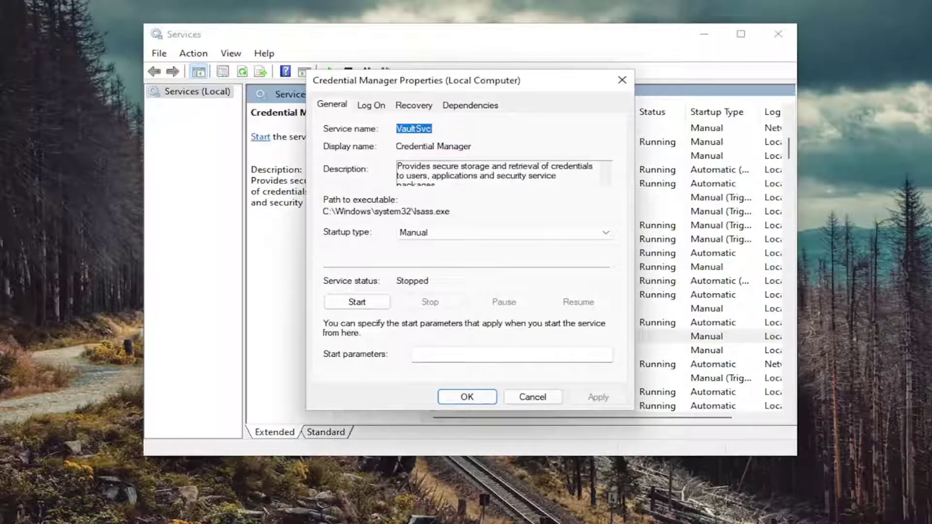
left_click(357, 302)
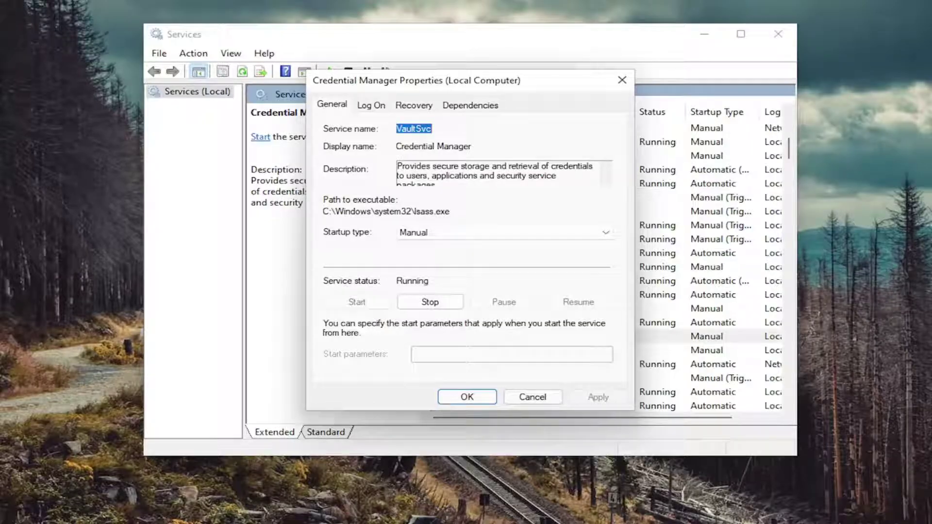
- Set Credential Manager's startup type to Disabled, stop the service, and apply
left_click(444, 232)
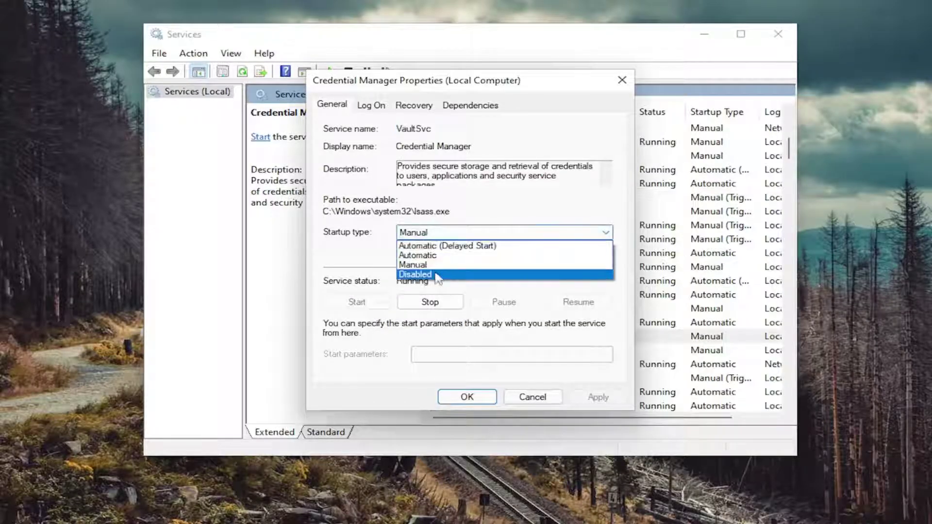
left_click(437, 277)
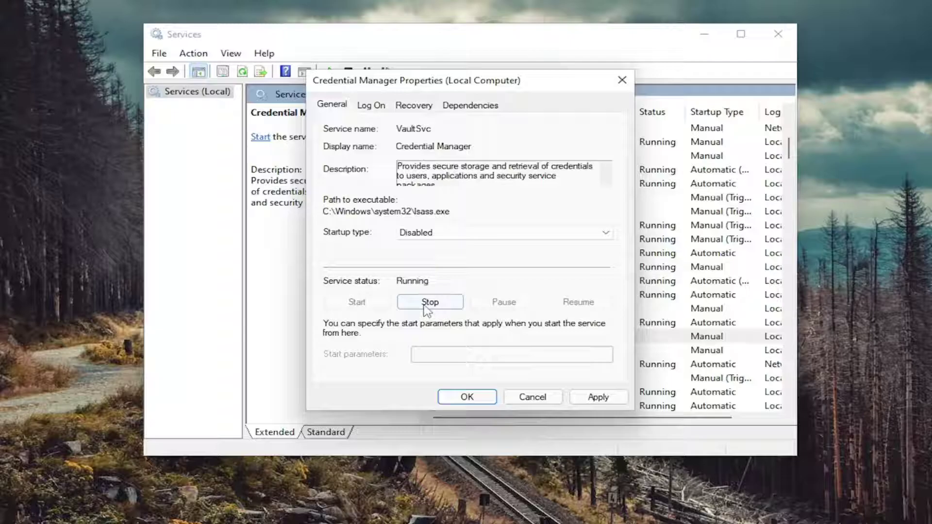
left_click(429, 302)
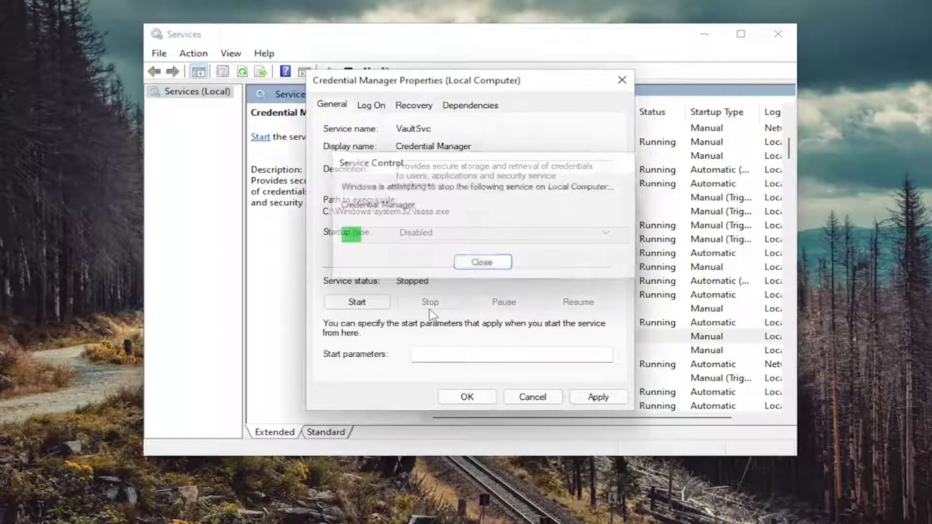
left_click(598, 397)
left_click(467, 397)
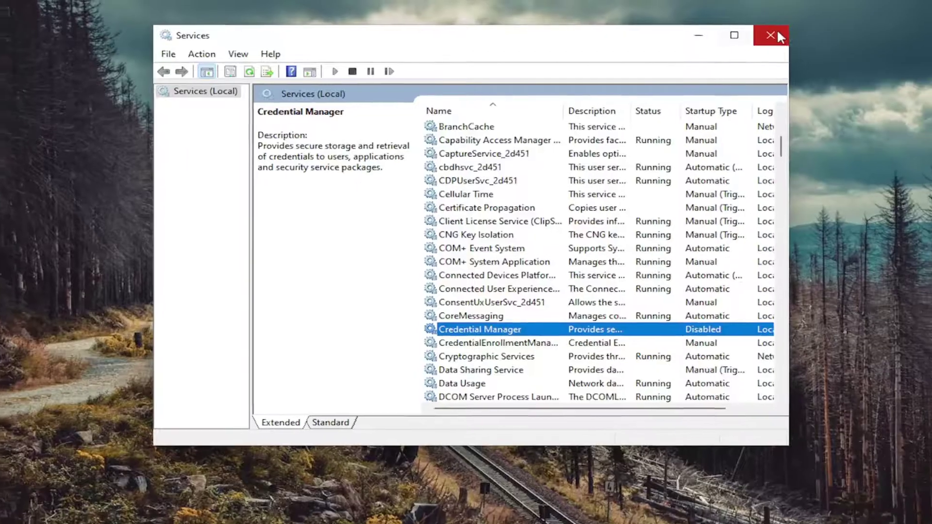
- Close Services and bring up the Start button's quick-link menu
left_click(778, 34)
right_click(381, 510)
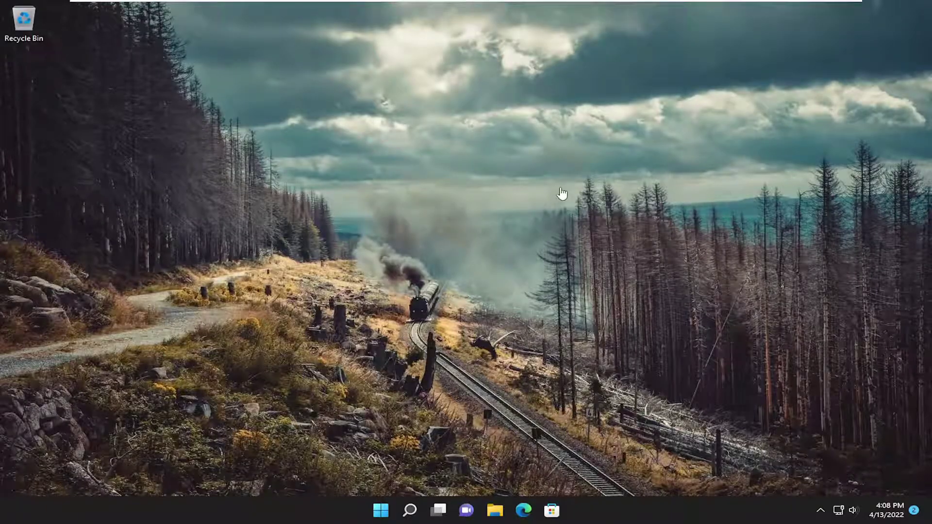
- Launch Local Security Policy from Windows Search
left_click(410, 510)
type("local")
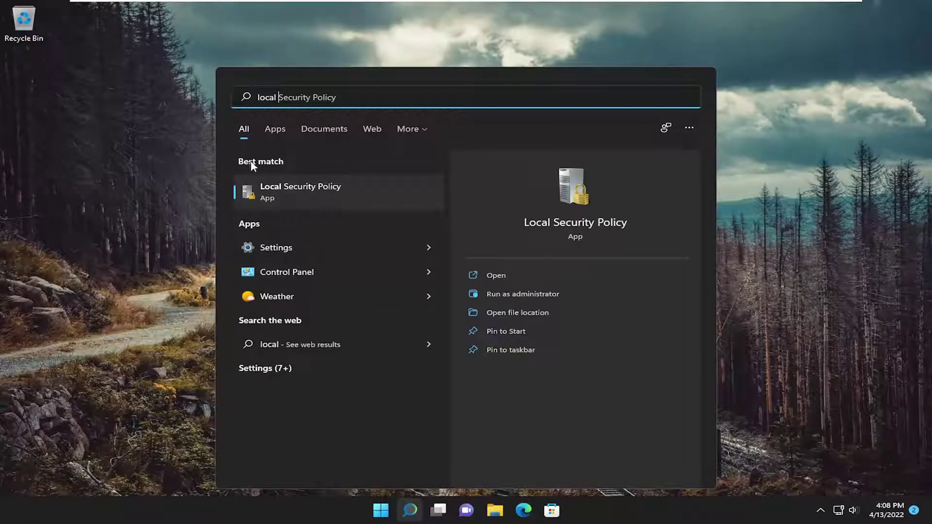
left_click(298, 190)
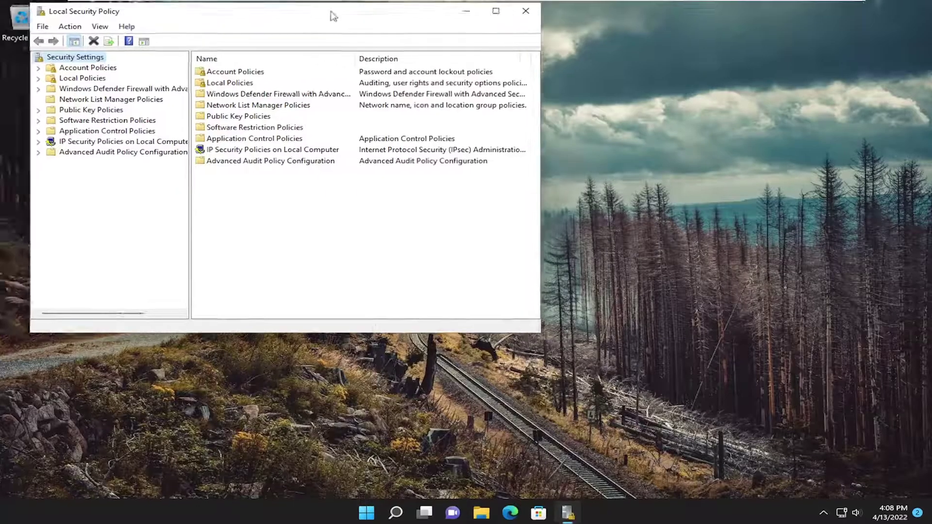
- Arrange the Local Security Policy window and show Security Options under Local Policies
left_click_drag(381, 17, 500, 56)
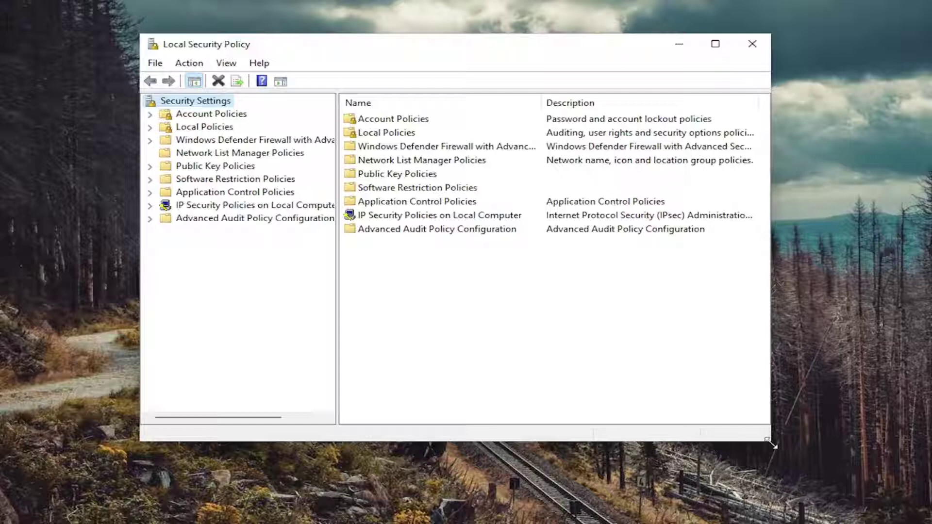
left_click_drag(759, 431, 832, 484)
left_click_drag(336, 148, 355, 147)
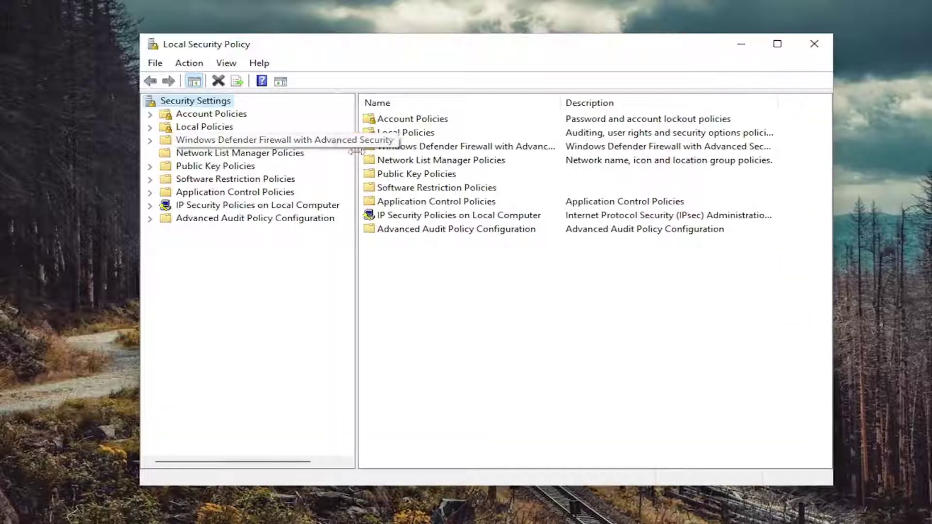
double_click(203, 127)
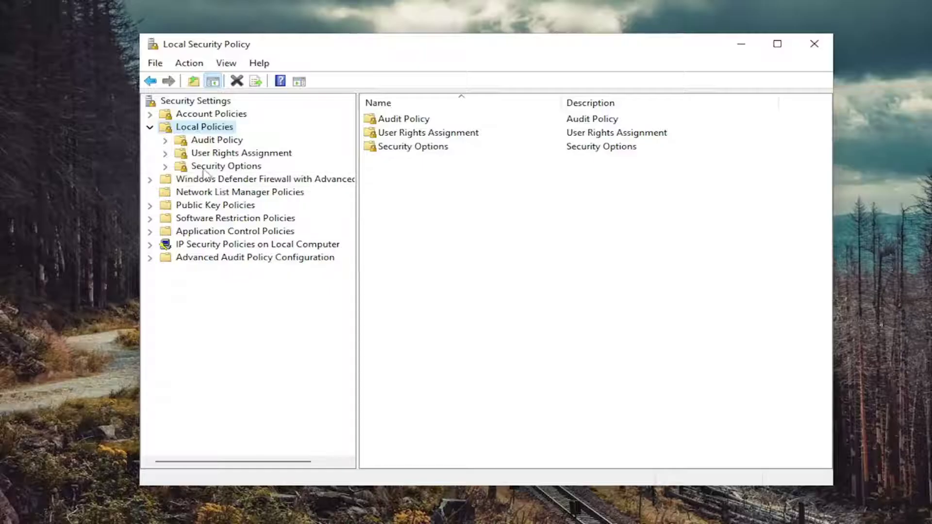
left_click(222, 167)
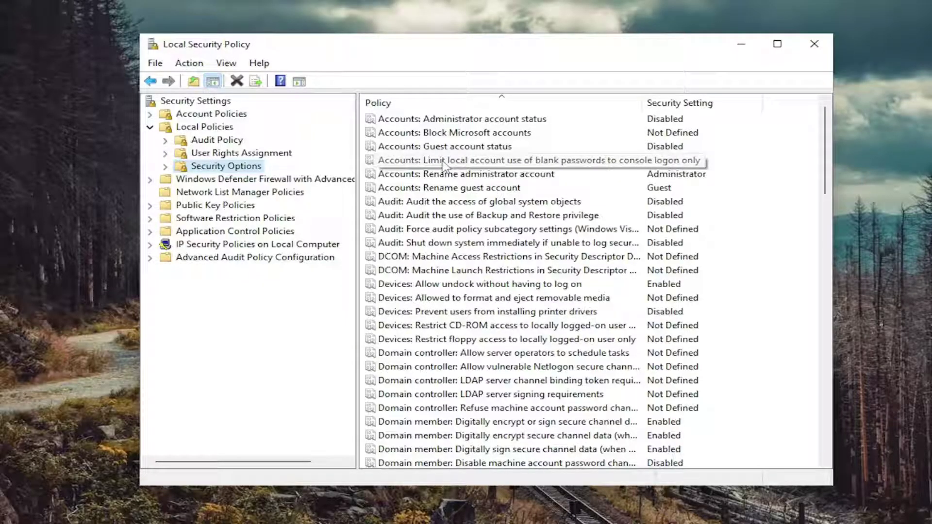
- Set the blank-password console-logon-only accounts policy to Disabled and apply it
double_click(443, 162)
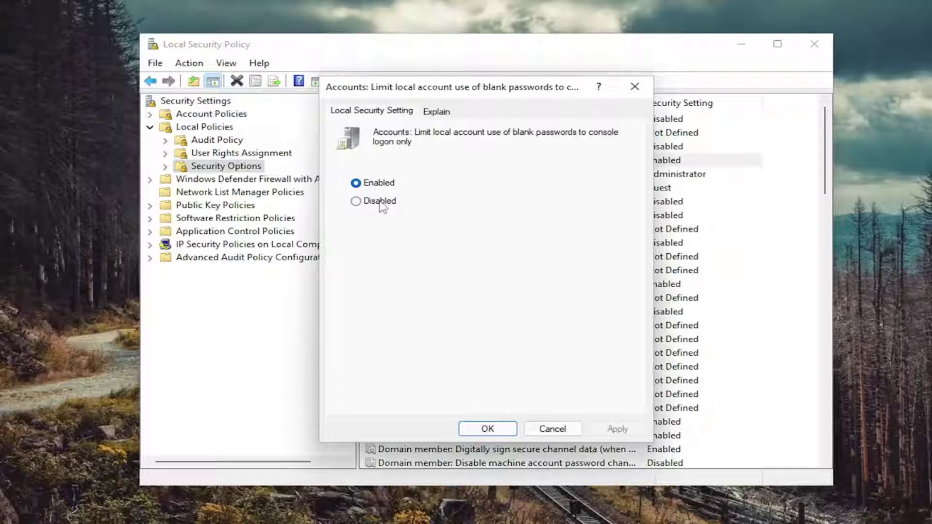
left_click(355, 201)
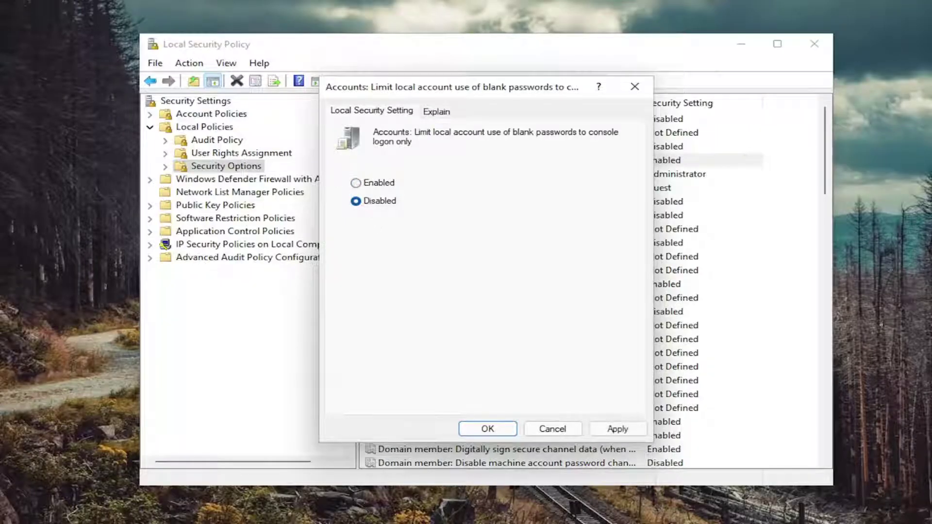
left_click(616, 429)
left_click(487, 429)
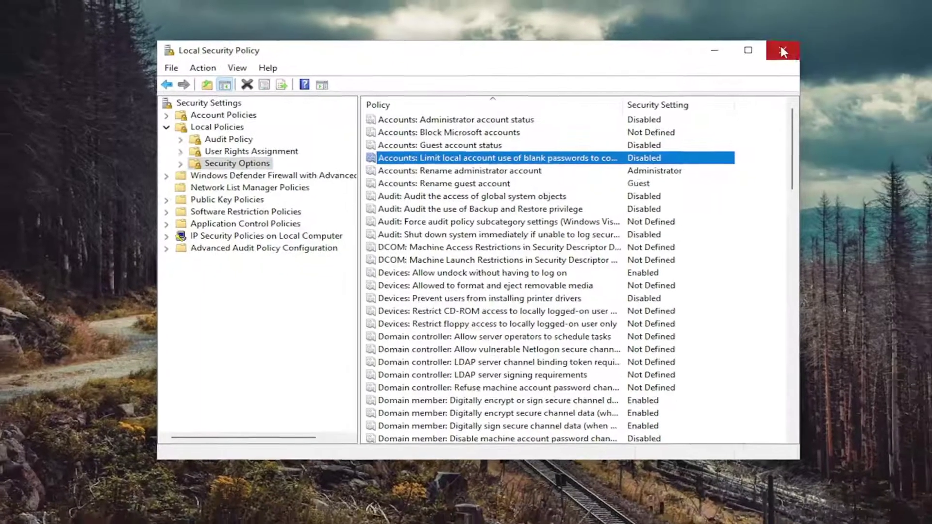
- Close Local Security Policy and launch Control Panel from Windows Search
left_click(814, 43)
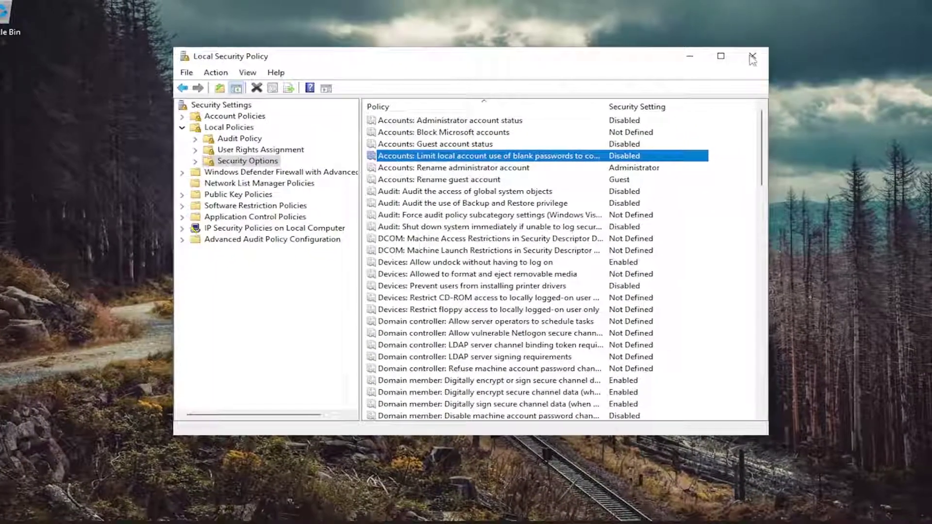
left_click(410, 510)
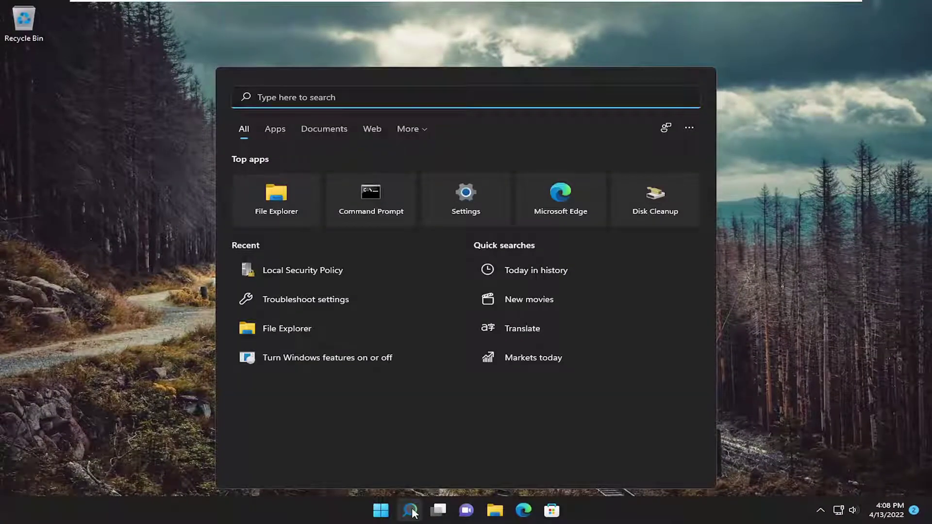
type("control panel")
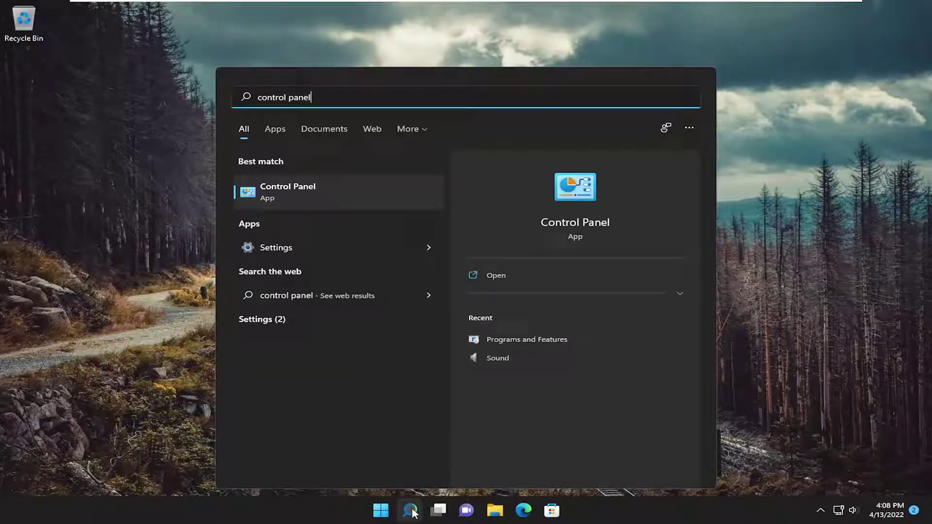
left_click(311, 191)
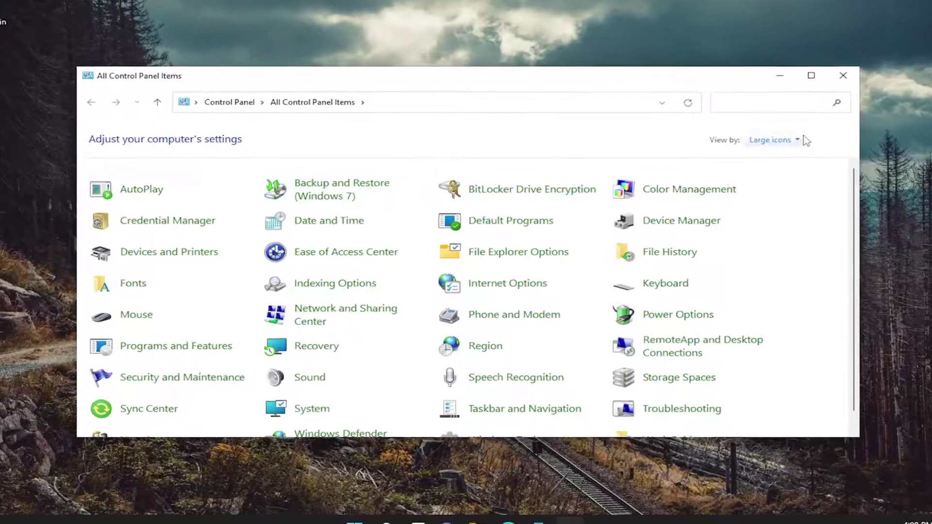
- Keep large icon view, launch Credential Manager, and dismiss its error
left_click(788, 134)
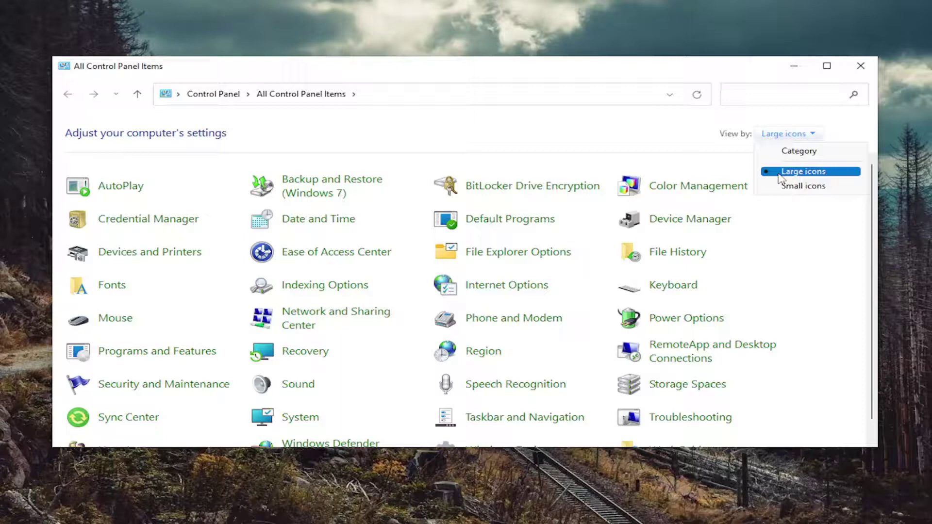
left_click(801, 173)
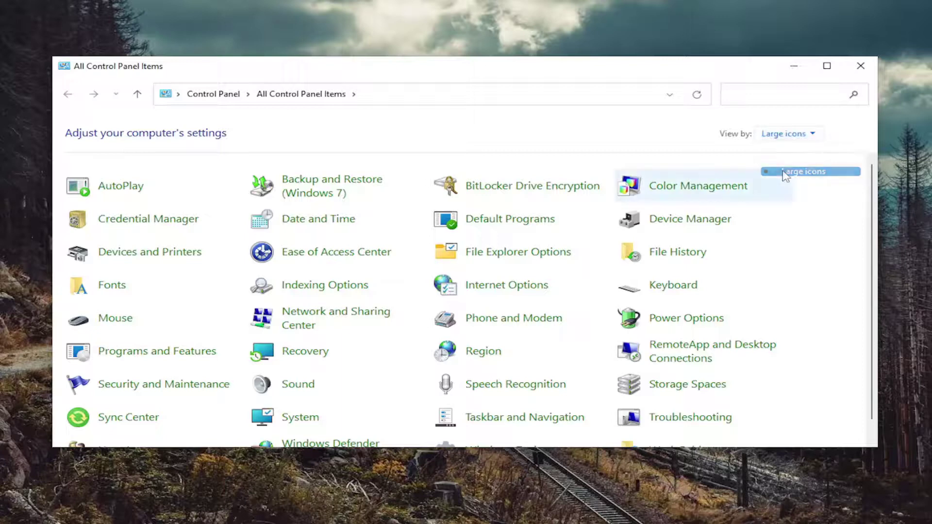
left_click(148, 219)
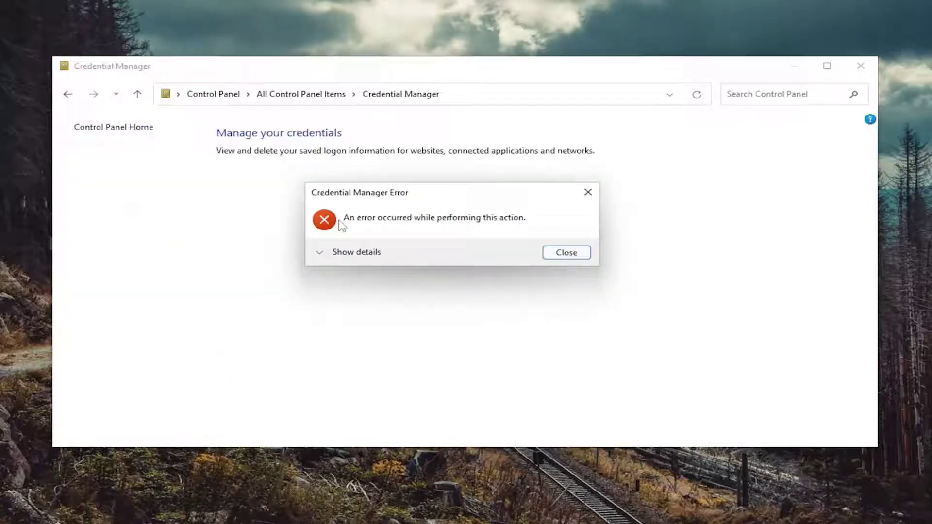
left_click(575, 253)
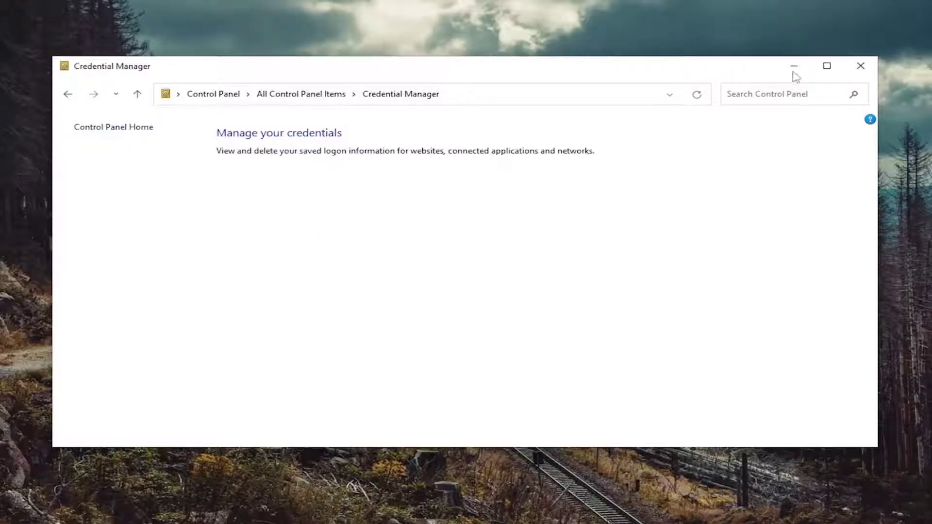
- Close Credential Manager and bring up the Start button's power-user menu
left_click(861, 66)
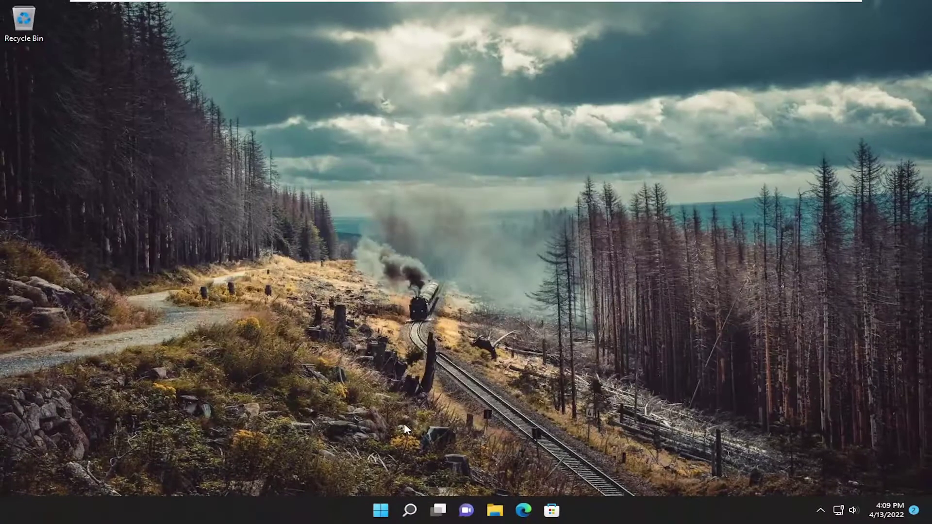
right_click(380, 509)
mouse_move(369, 464)
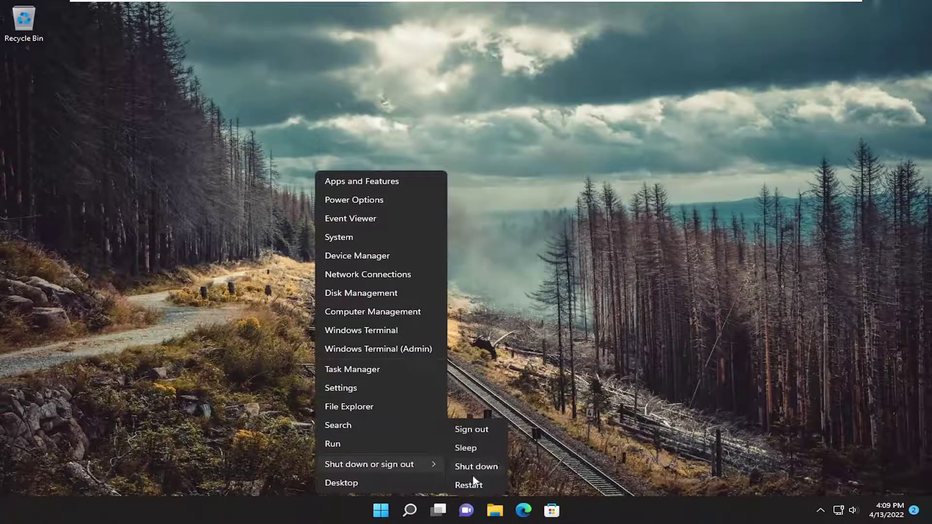
- Restart the PC from the Shut down or sign out menu
left_click(469, 485)
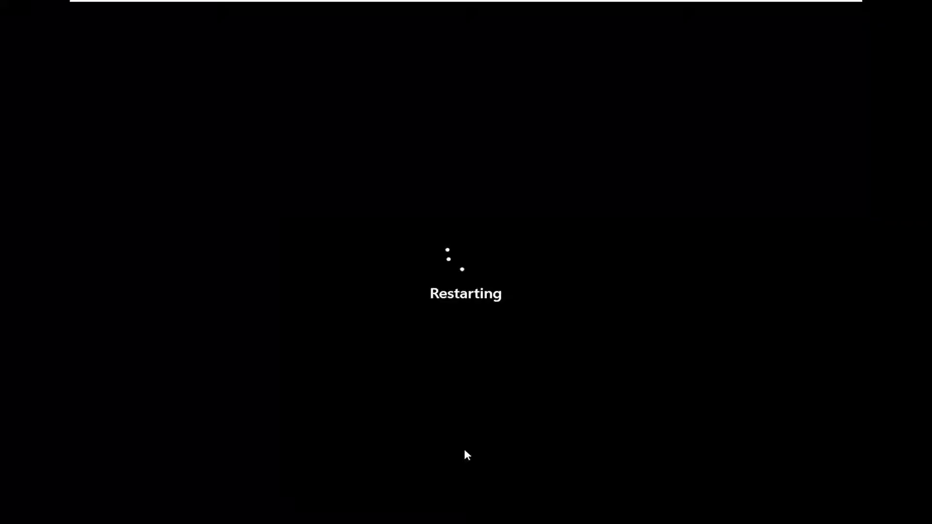